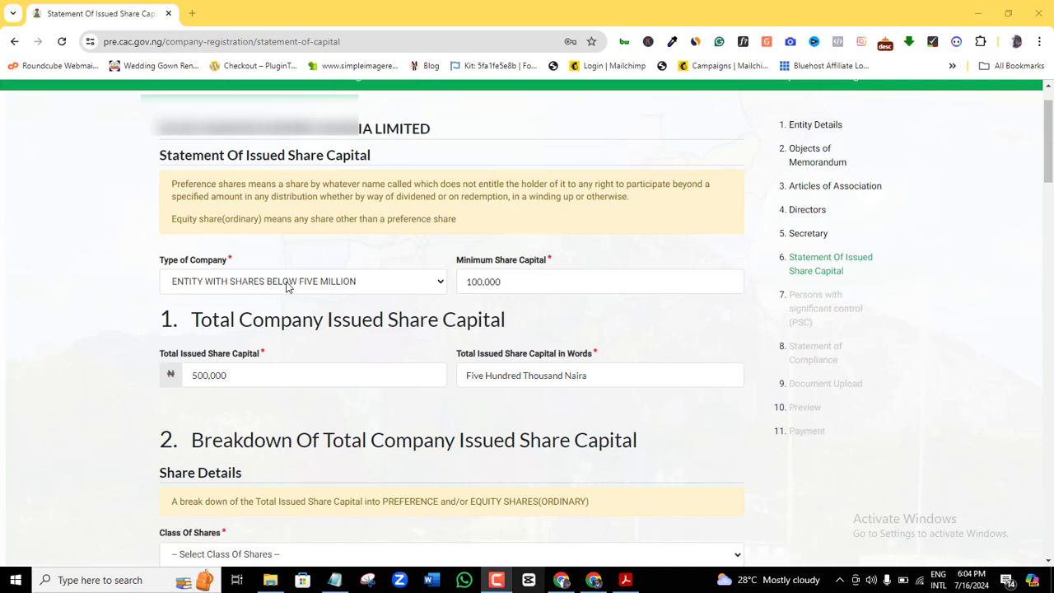
Choose ENTITY WITH SHARES BELOW FIVE MILLION as the type of company and check its minimum share capital.
left_click(439, 284)
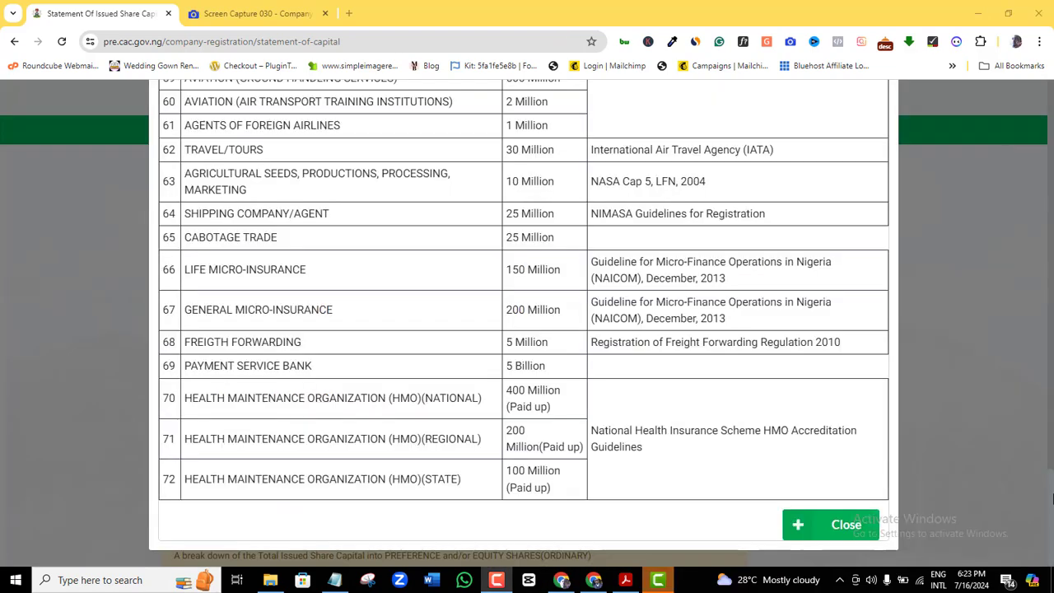
scroll(1050, 480, "up", 3)
scroll(1050, 480, "up", 3)
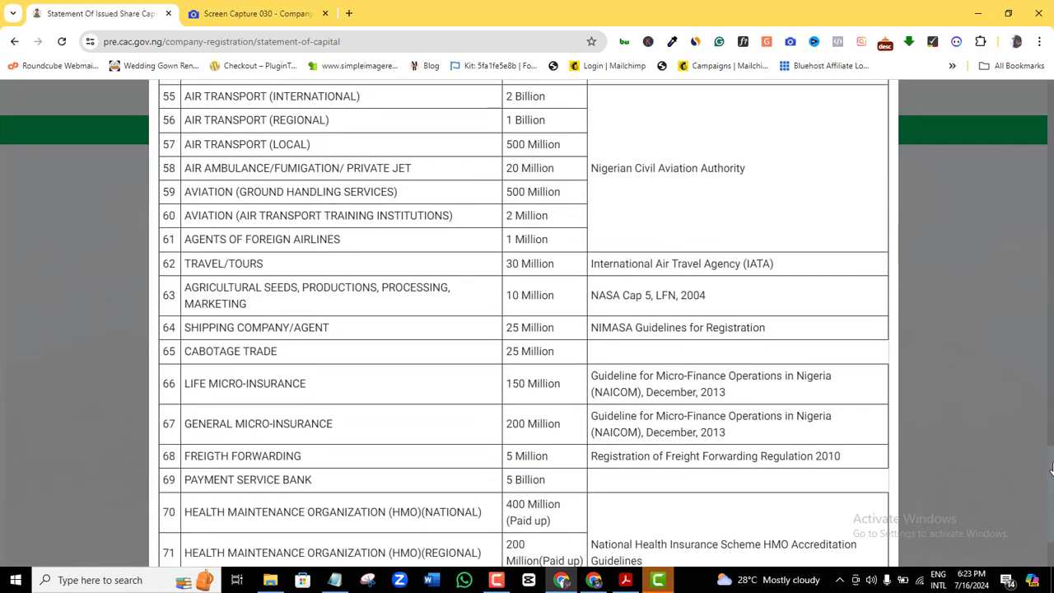
scroll(1050, 429, "up", 5)
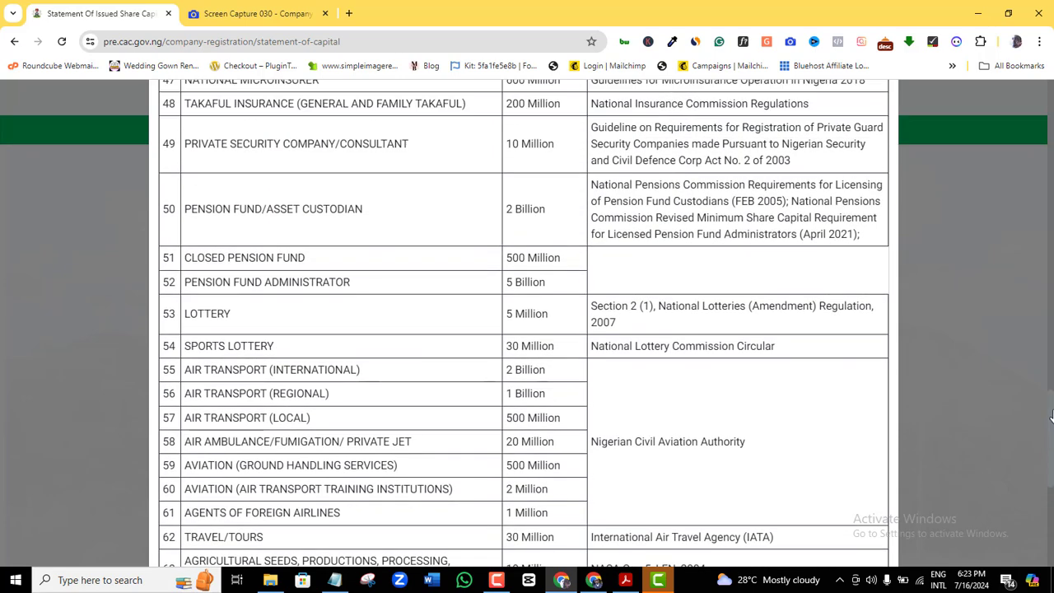
scroll(1051, 352, "up", 5)
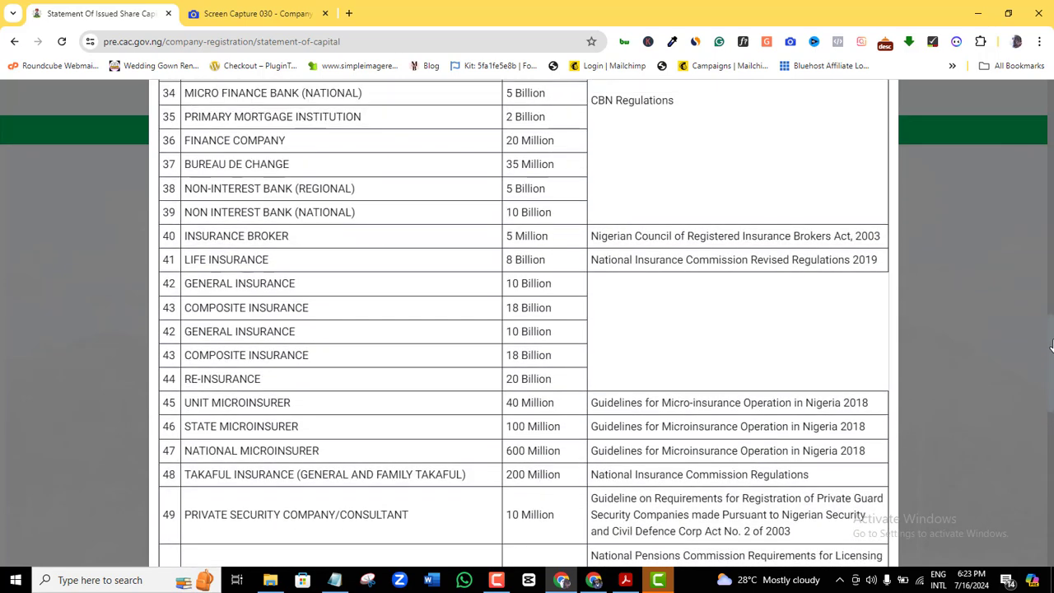
left_click_drag(1050, 274, 1033, 113)
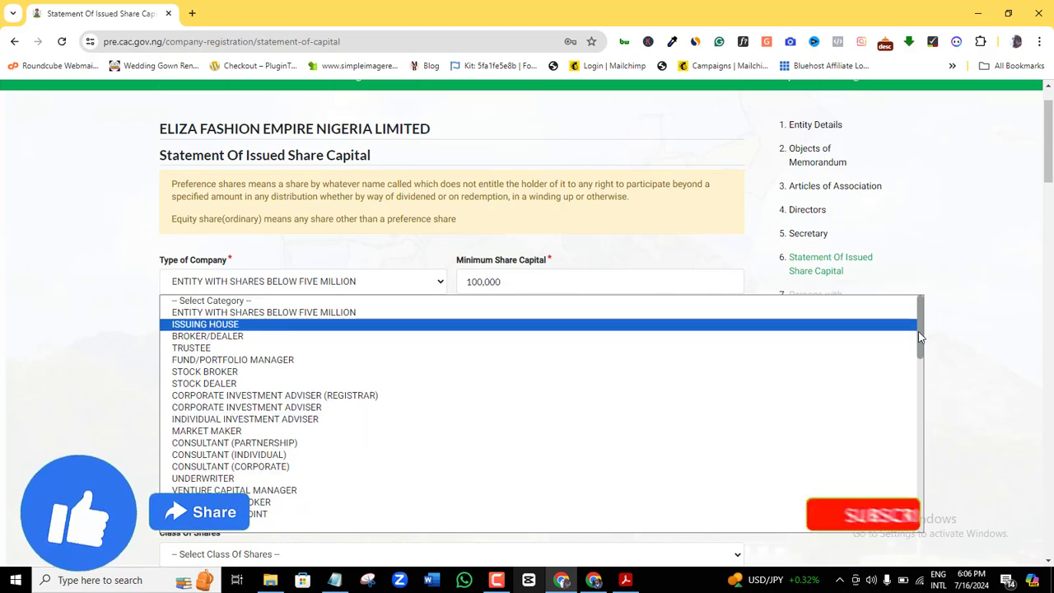
mouse_move(918, 330)
left_mouse_down()
mouse_move(916, 415)
mouse_move(916, 317)
left_mouse_up()
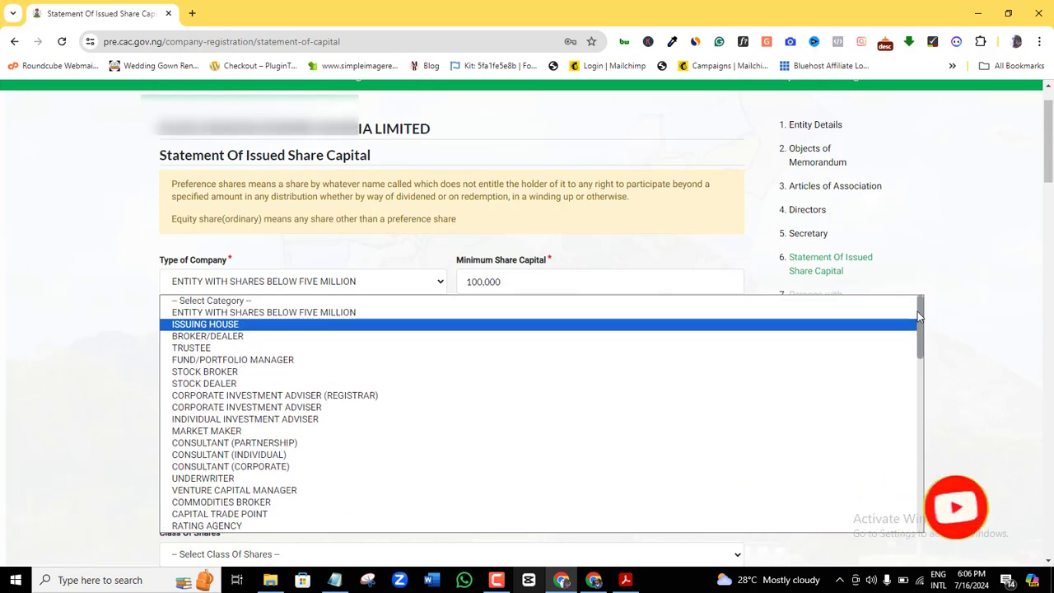
left_click(358, 313)
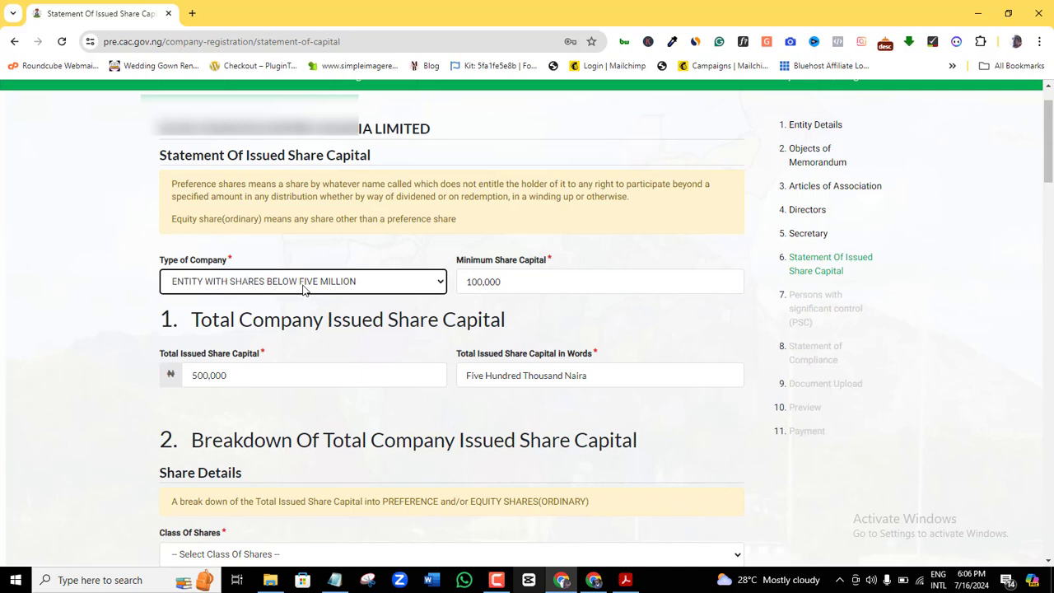
double_click(506, 282)
left_click(512, 281)
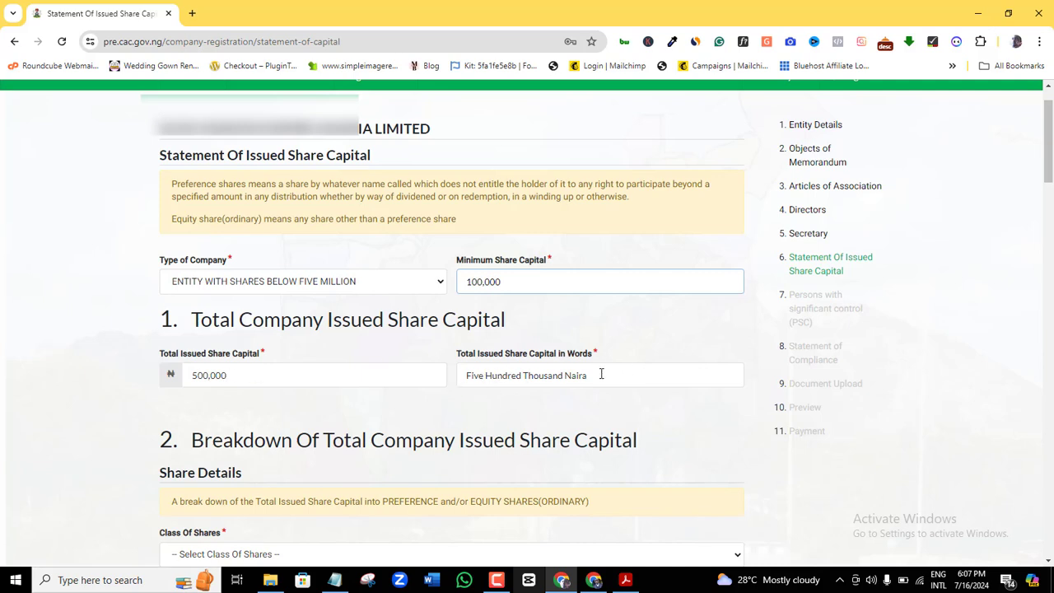
Re-enter the total issued share capital as 500,000 naira.
left_click(276, 371)
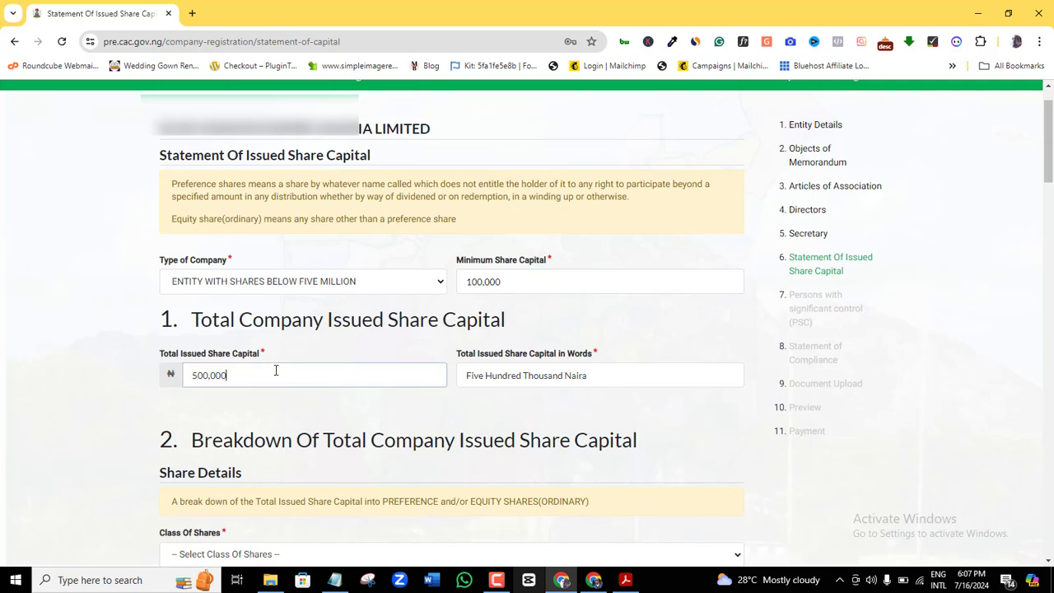
key("BackSpace")
key("BackSpace")
key("BackSpace")
key("BackSpace")
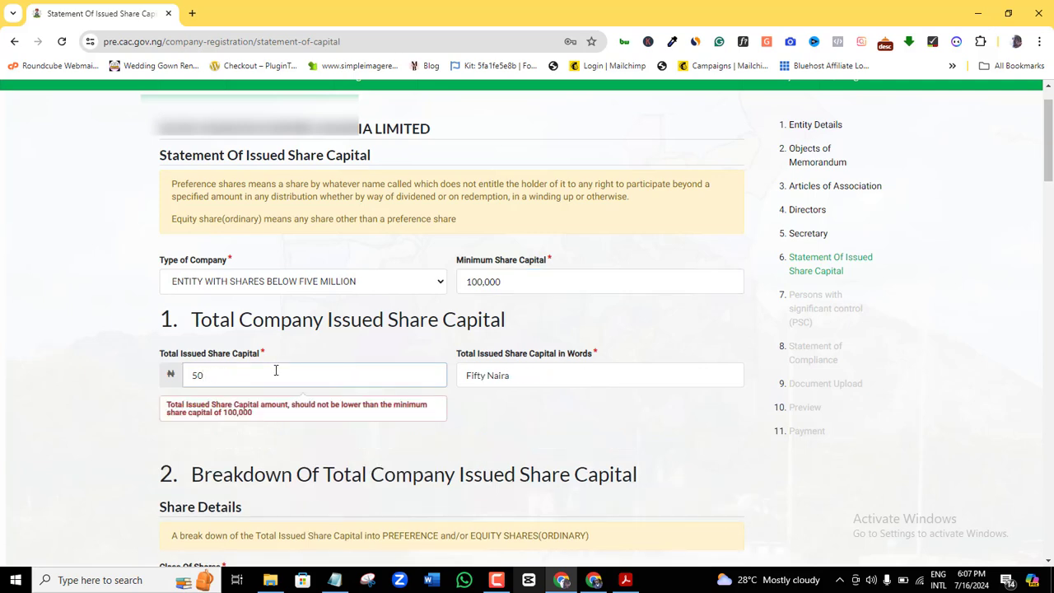
type("0000")
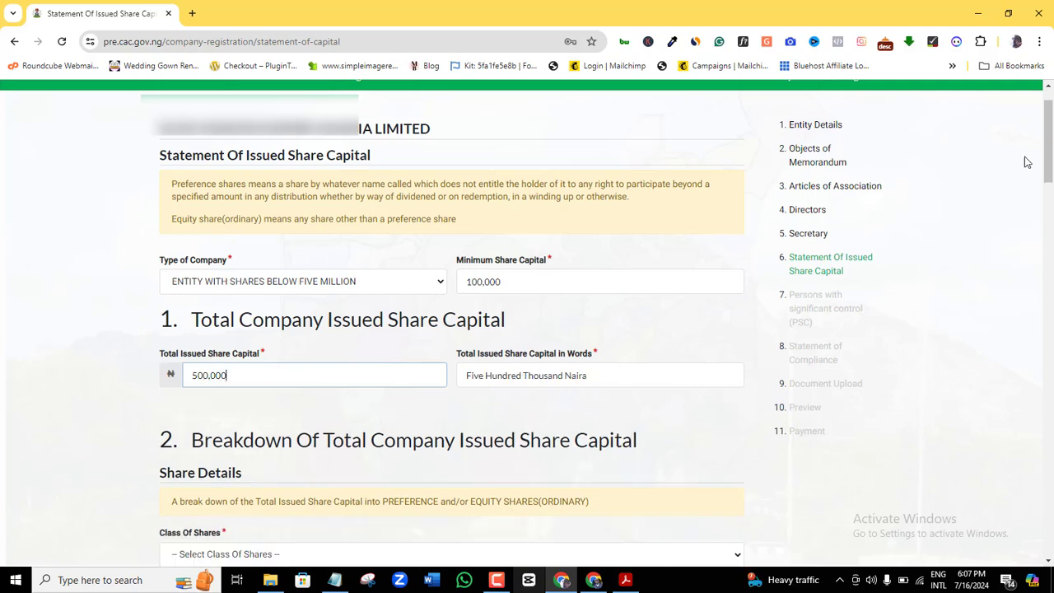
Examine the class of shares options in the share capital breakdown and compare them with the company share details table.
scroll(1050, 157, "down", 1)
left_click_drag(1051, 158, 1050, 184)
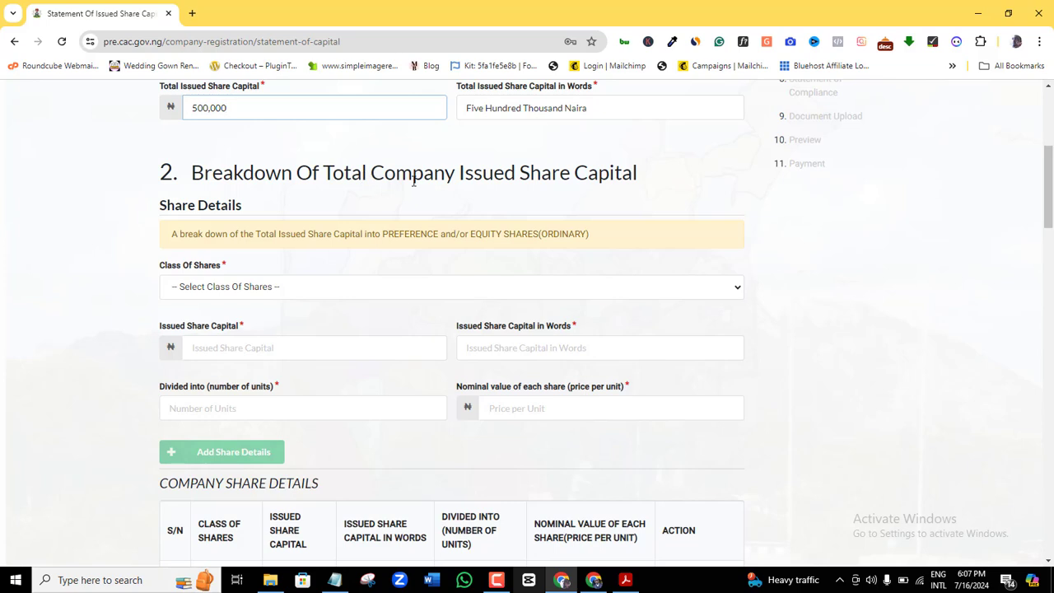
left_click(299, 288)
scroll(456, 238, "down", 1)
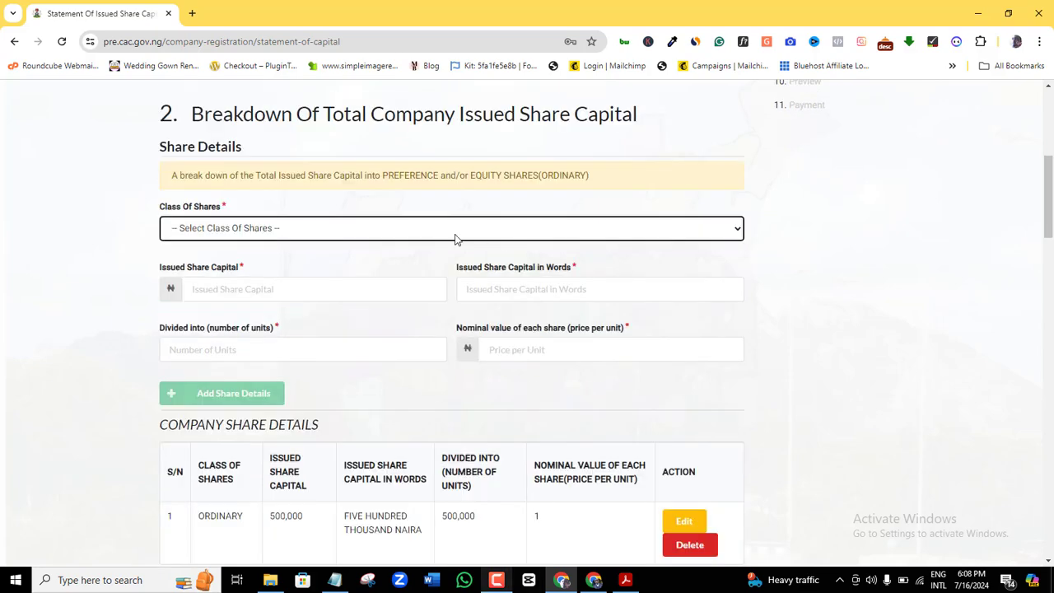
left_click(416, 227)
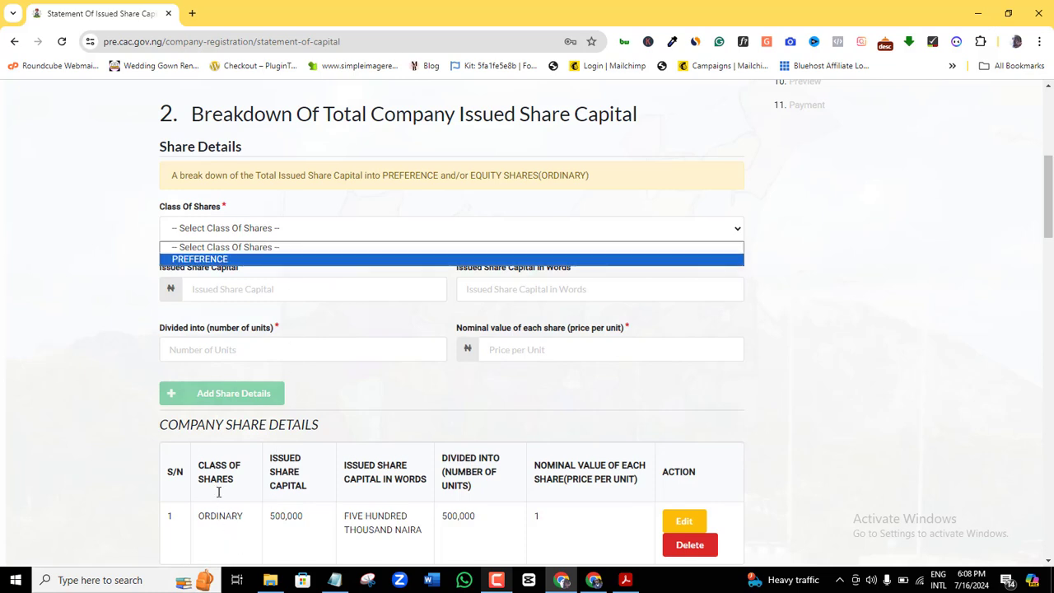
left_click(97, 277)
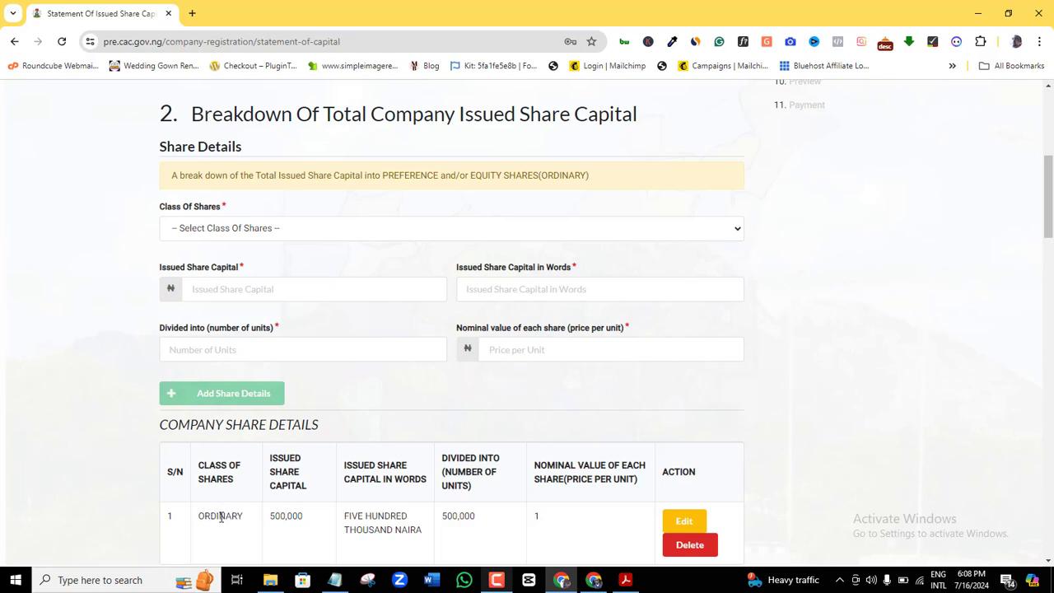
left_click(242, 289)
left_click(241, 233)
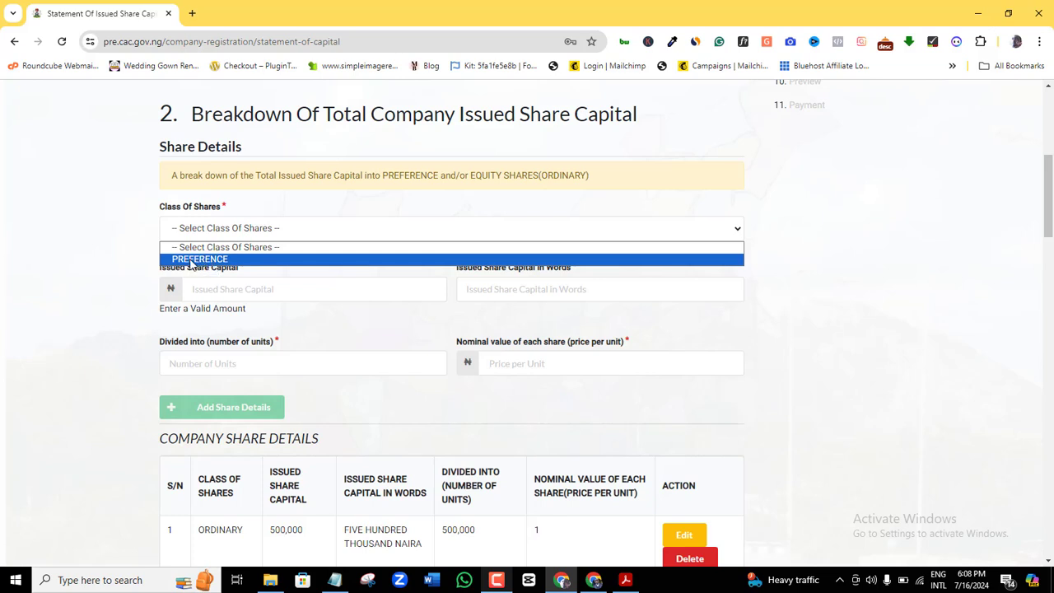
left_click(135, 269)
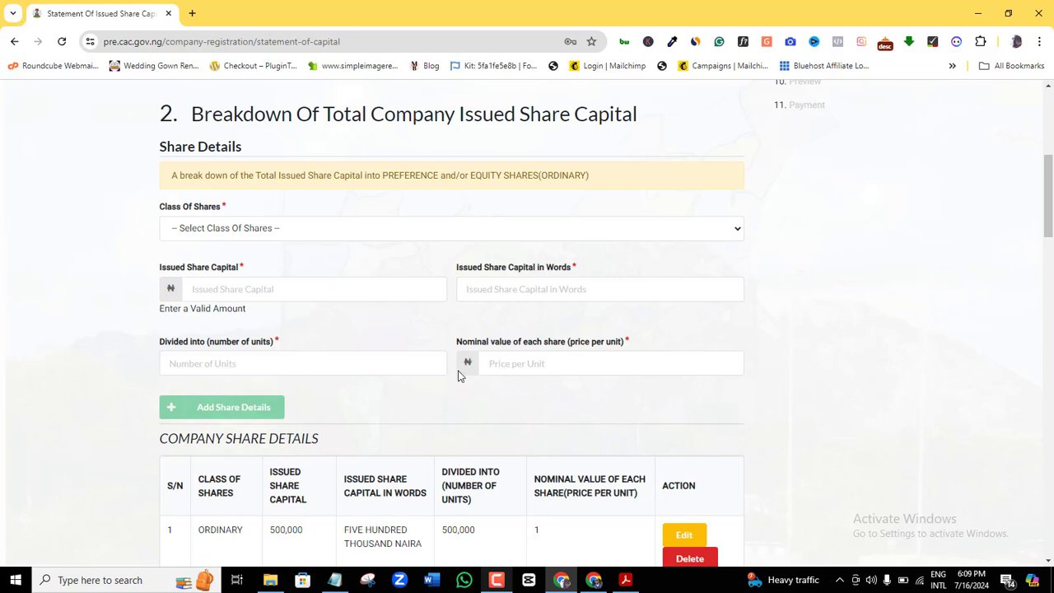
left_click(330, 371)
type("5")
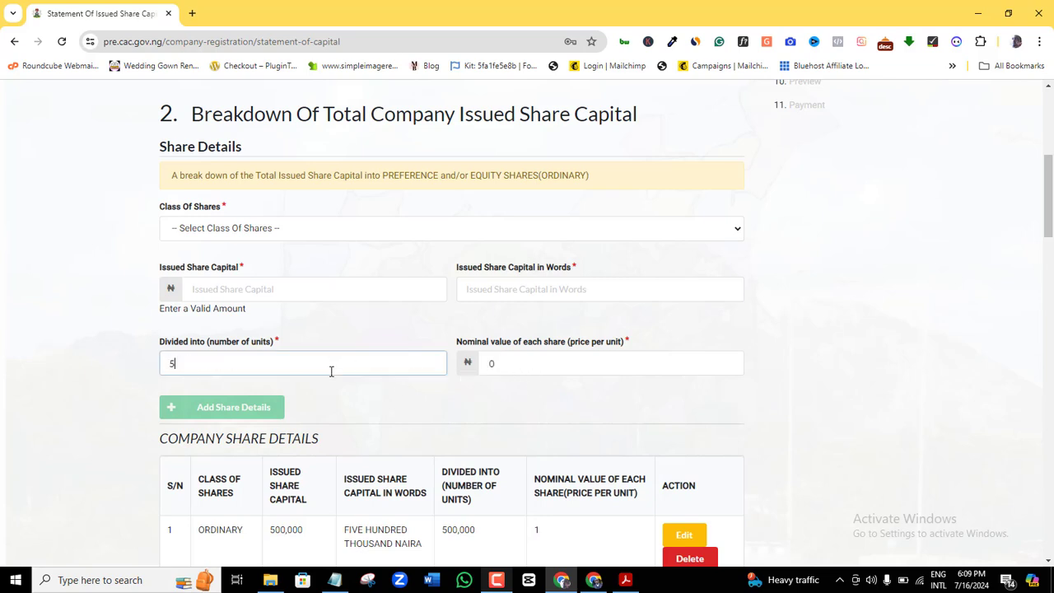
type("00,000")
double_click(169, 365)
key("BackSpace")
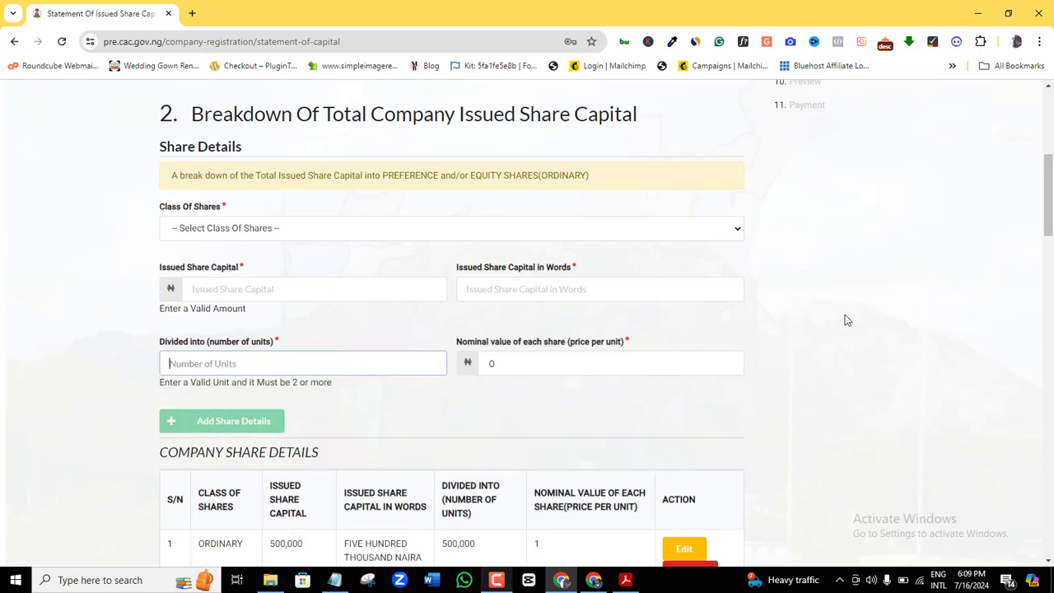
Review the company share details, the filled-in individual shareholder form and the initial shareholdings table.
left_click_drag(1049, 216, 1050, 233)
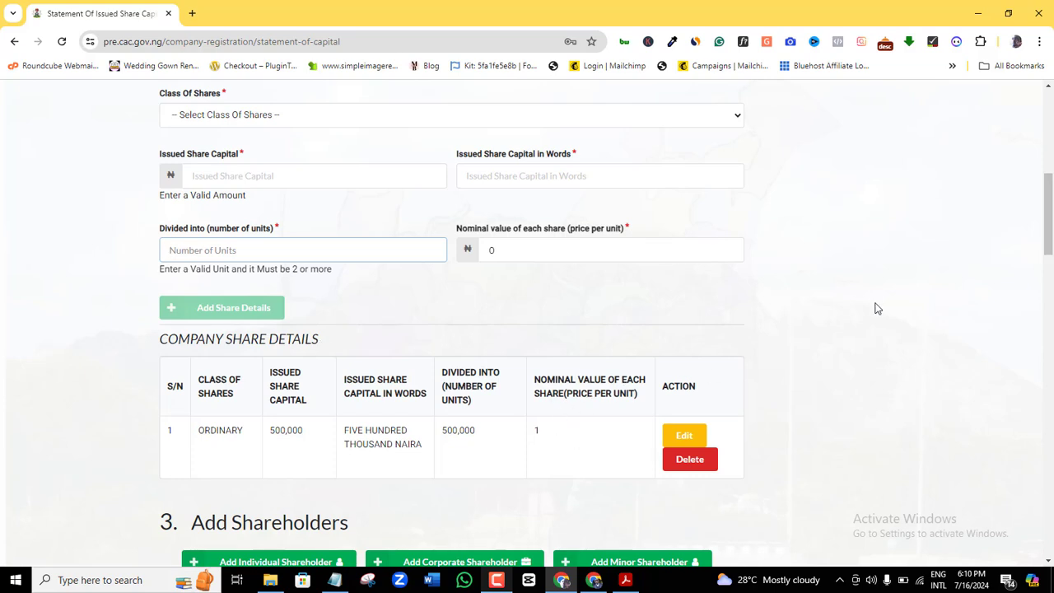
left_click_drag(1049, 228, 1047, 272)
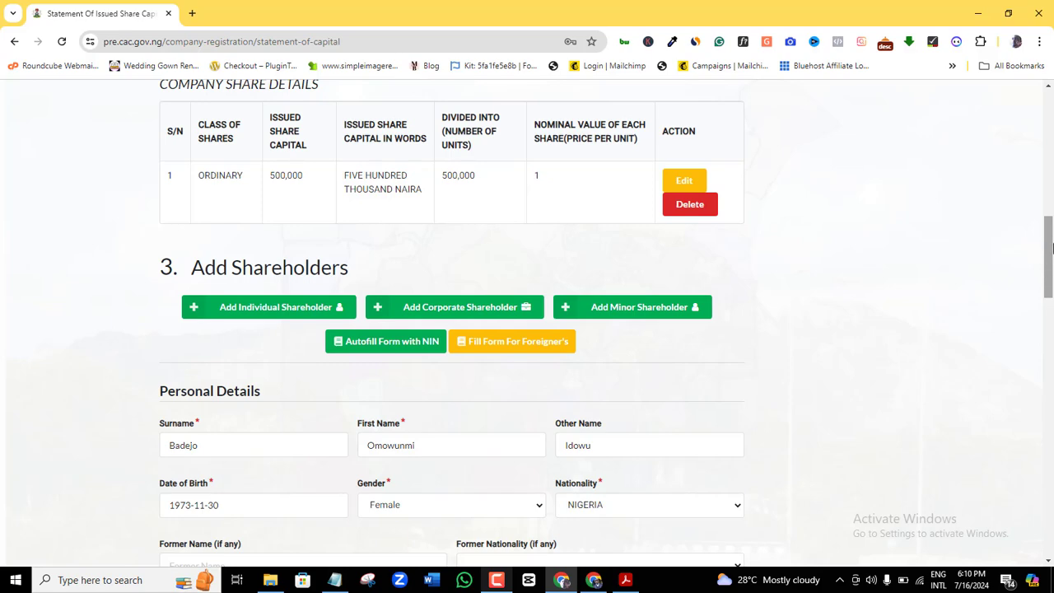
mouse_move(1051, 248)
left_mouse_down()
mouse_move(1049, 217)
mouse_move(1048, 240)
left_mouse_up()
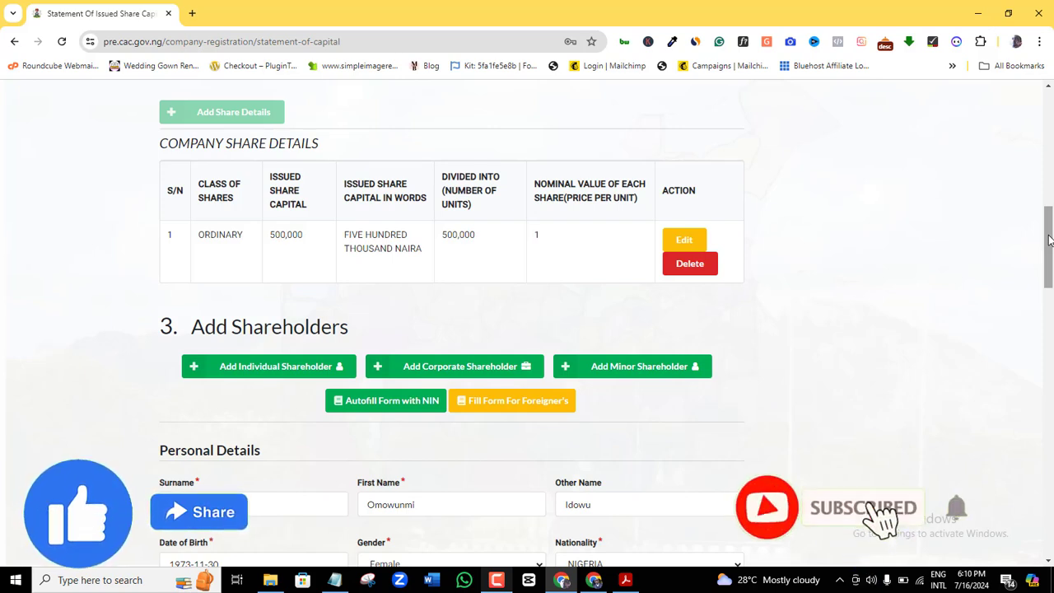
left_click_drag(1048, 239, 1049, 268)
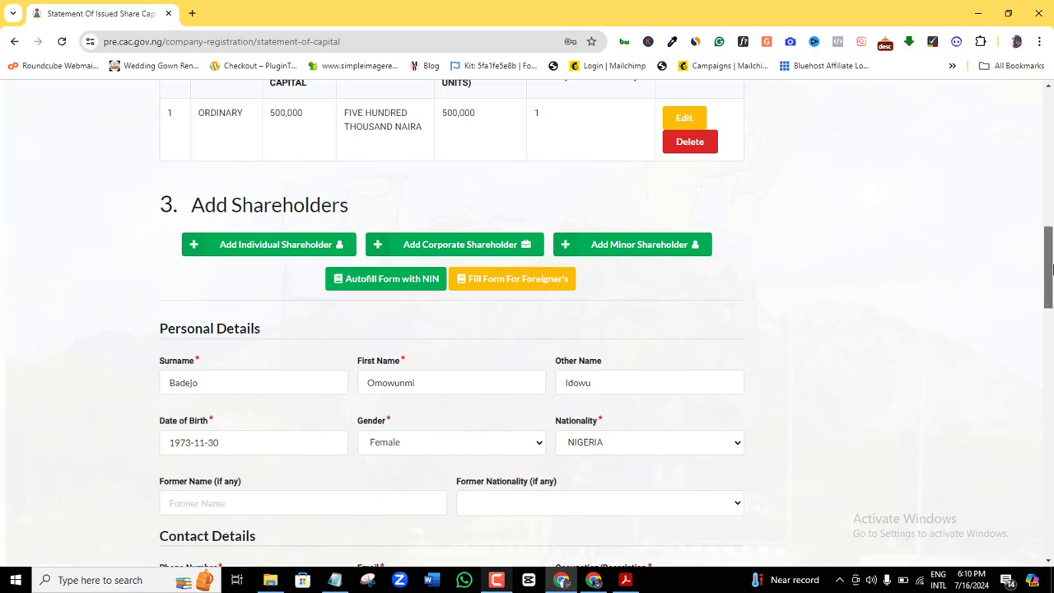
left_click_drag(1050, 274, 1042, 477)
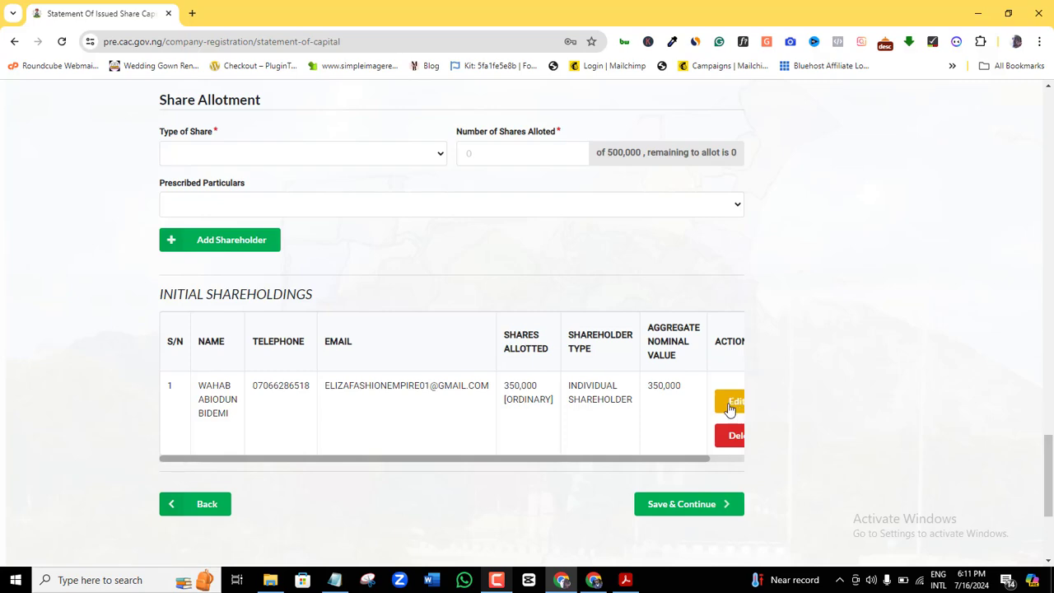
left_click_drag(1050, 457, 1011, 283)
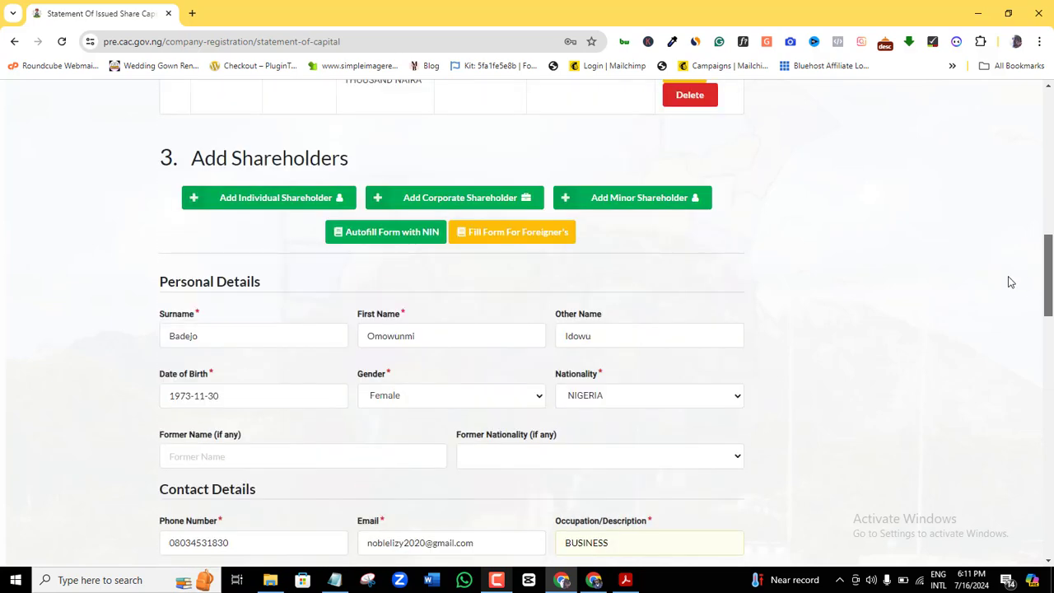
scroll(1012, 287, "down", 1)
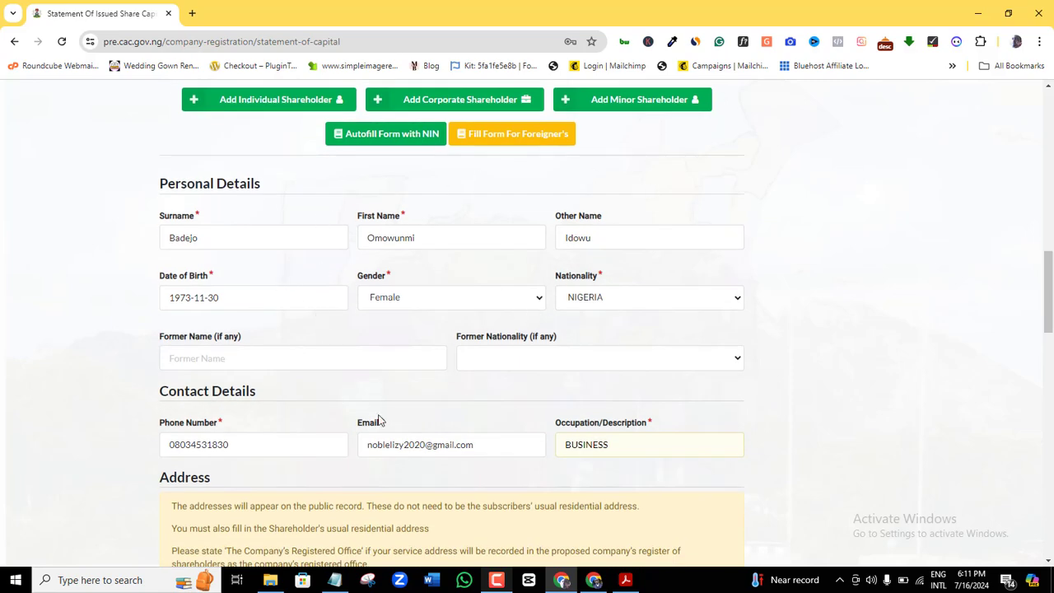
scroll(1050, 313, "down", 3)
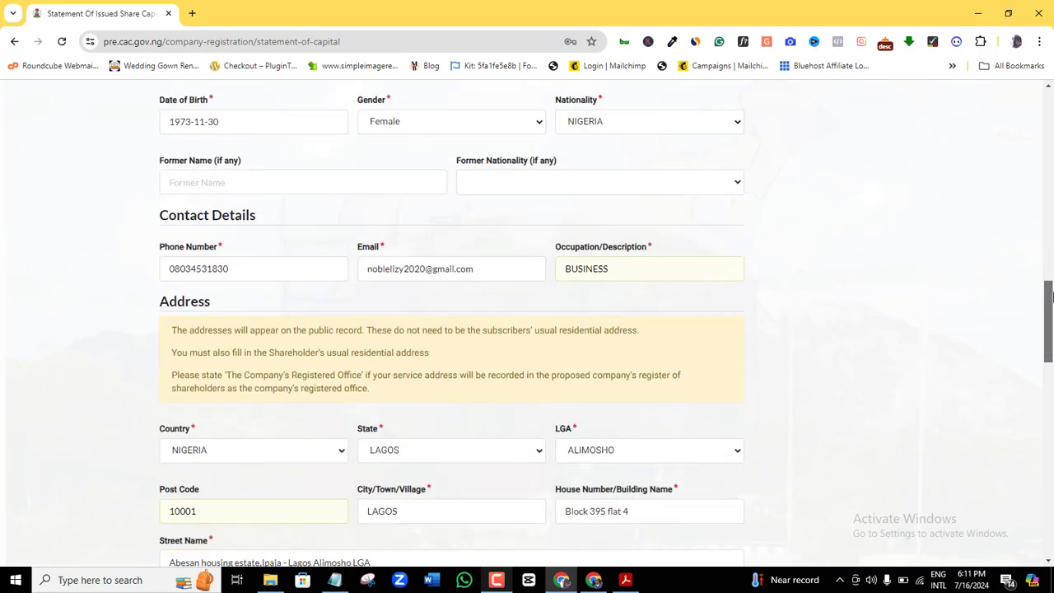
left_click_drag(1050, 313, 1050, 407)
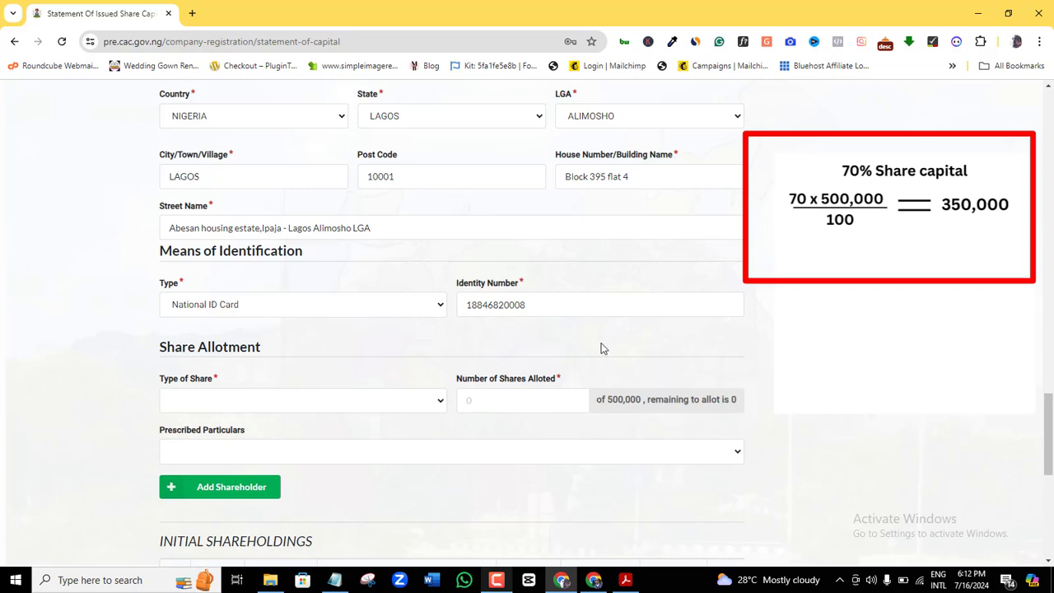
left_click_drag(1050, 433, 1050, 472)
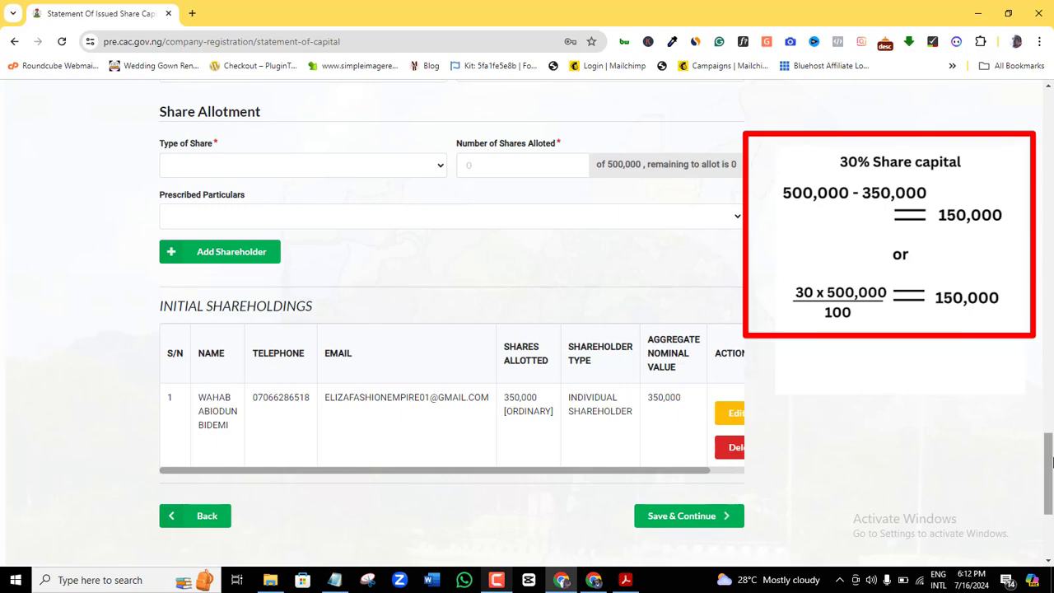
Allot 150,000 shares of type EQUITY (ORDINARY) to the second shareholder in the share allotment section.
left_click_drag(1047, 462, 1047, 427)
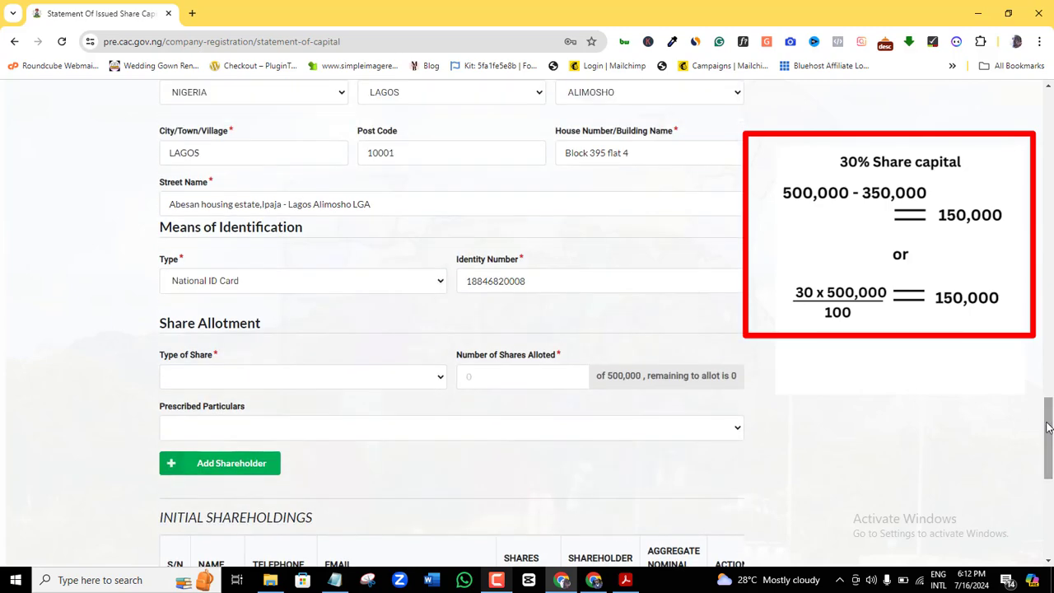
left_click(396, 383)
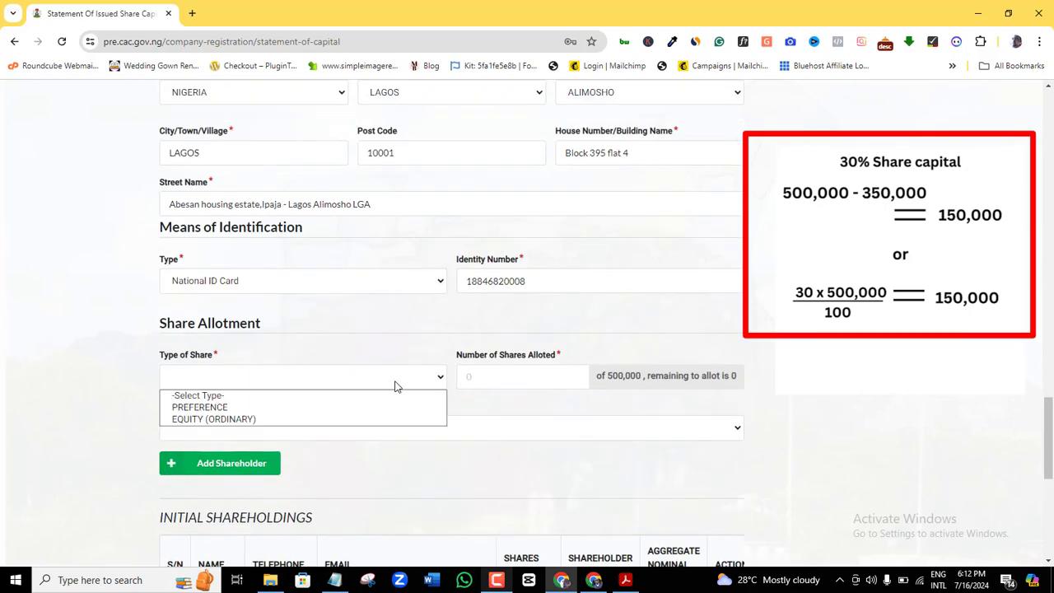
left_click(229, 423)
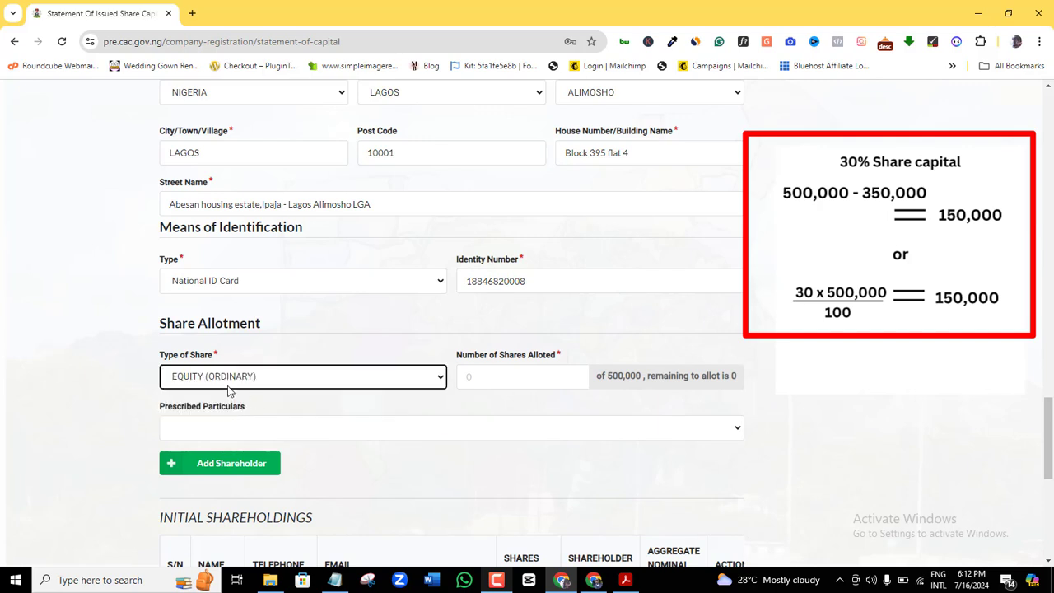
left_click(492, 377)
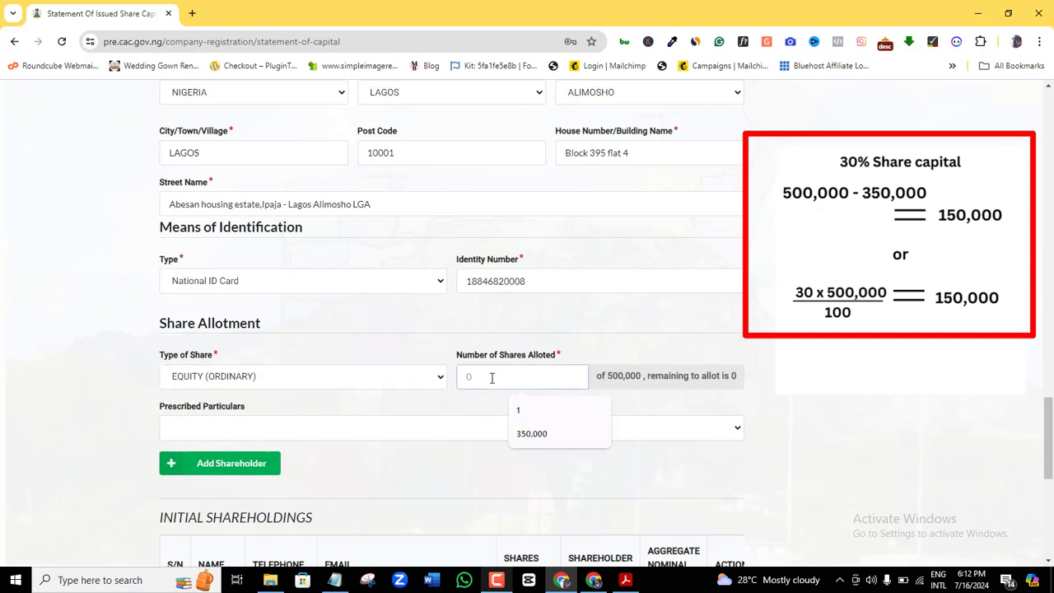
type("150,0")
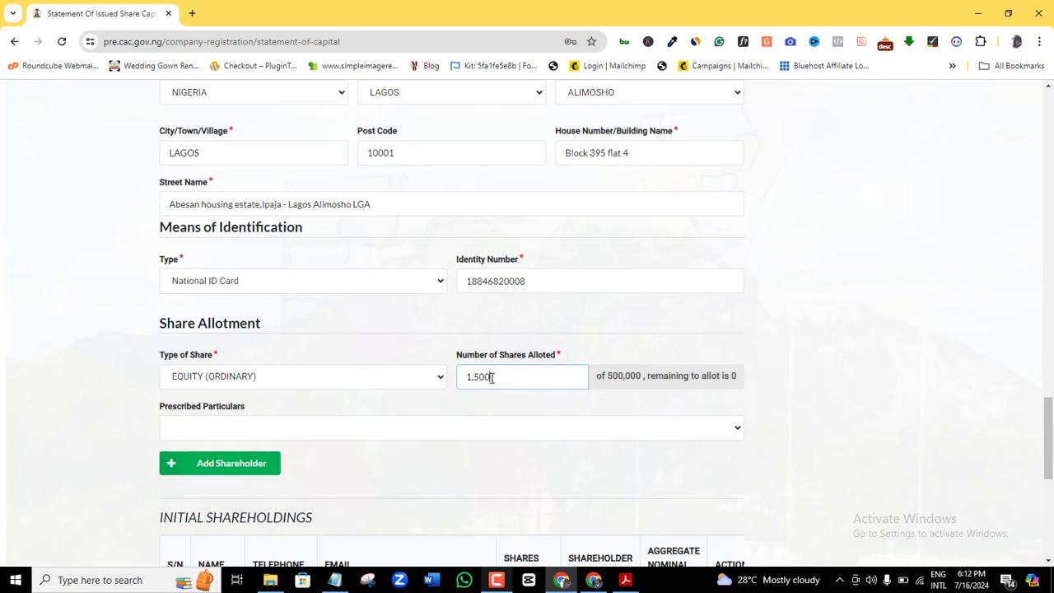
type("00")
Add the second individual shareholder to the company and review both entries in the initial shareholdings table.
left_click(1044, 325)
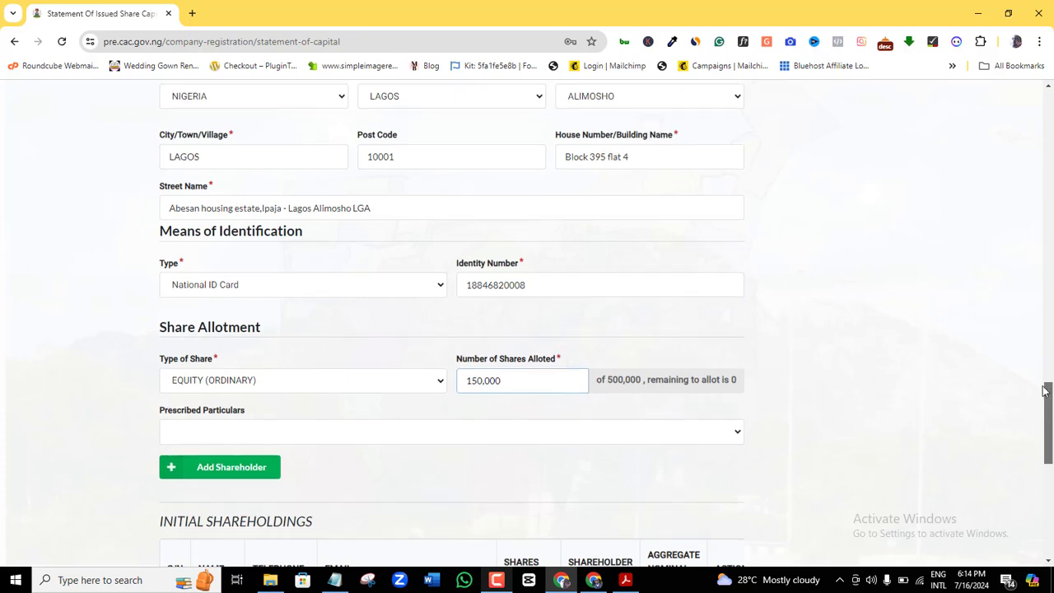
left_click_drag(1044, 325, 1046, 448)
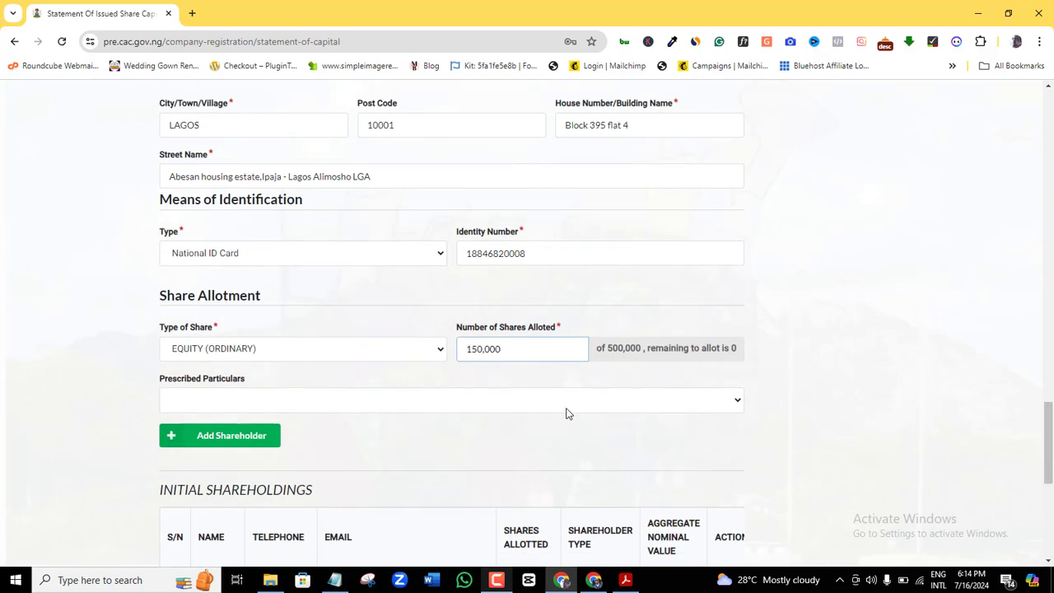
left_click(235, 436)
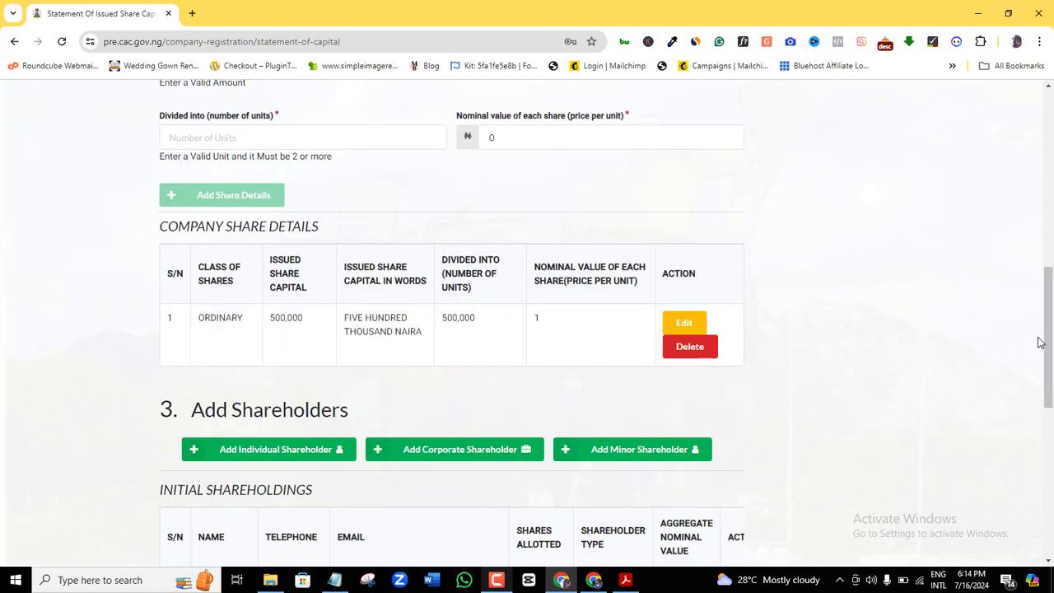
left_click_drag(1049, 337, 1049, 419)
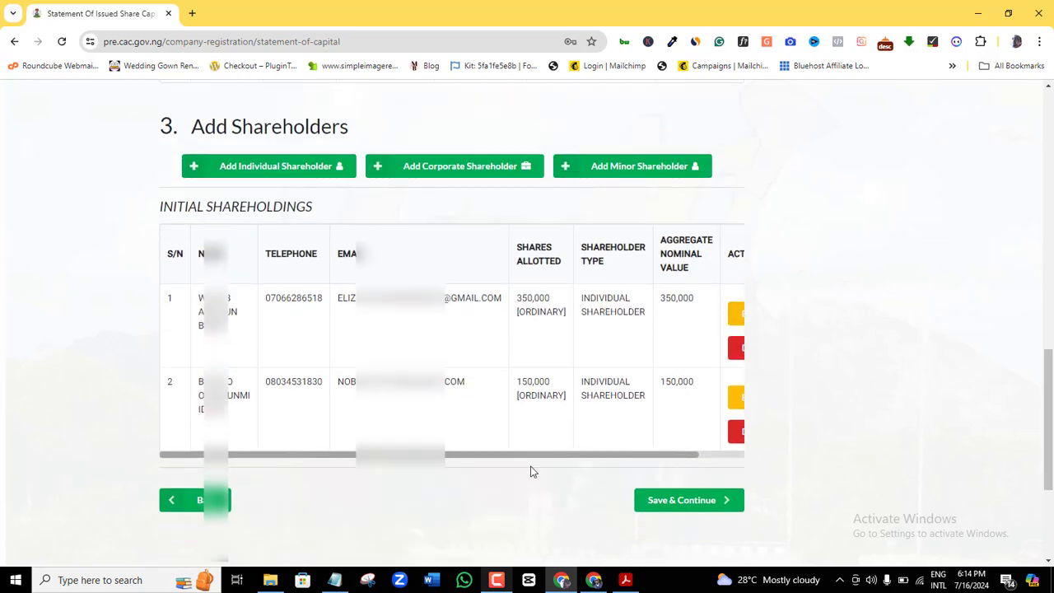
left_click_drag(532, 456, 508, 461)
left_click_drag(326, 463, 413, 468)
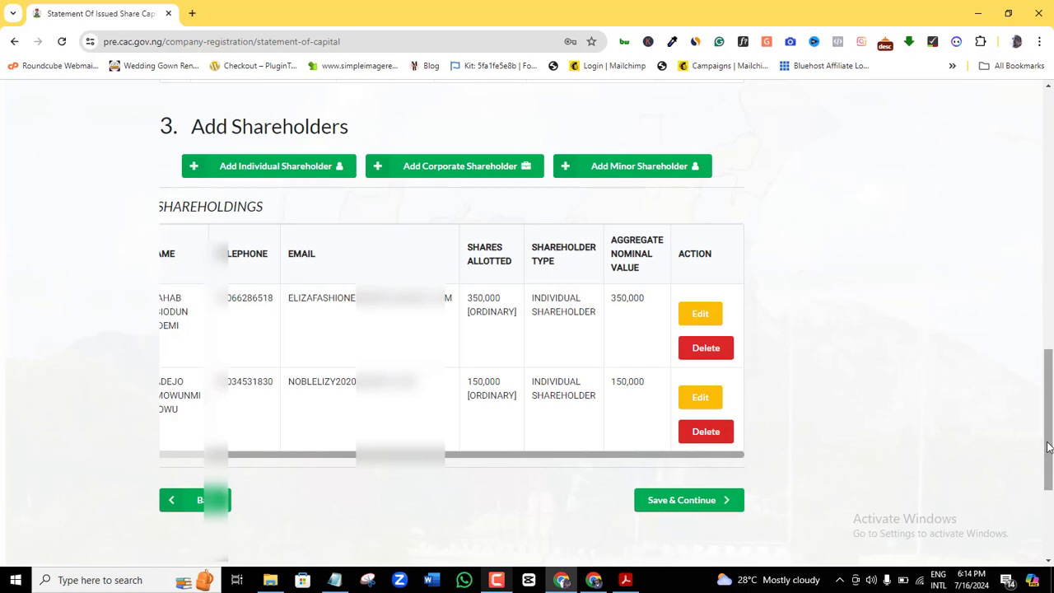
mouse_move(1049, 443)
left_mouse_down()
mouse_move(1051, 199)
mouse_move(1051, 465)
mouse_move(1047, 425)
left_mouse_up()
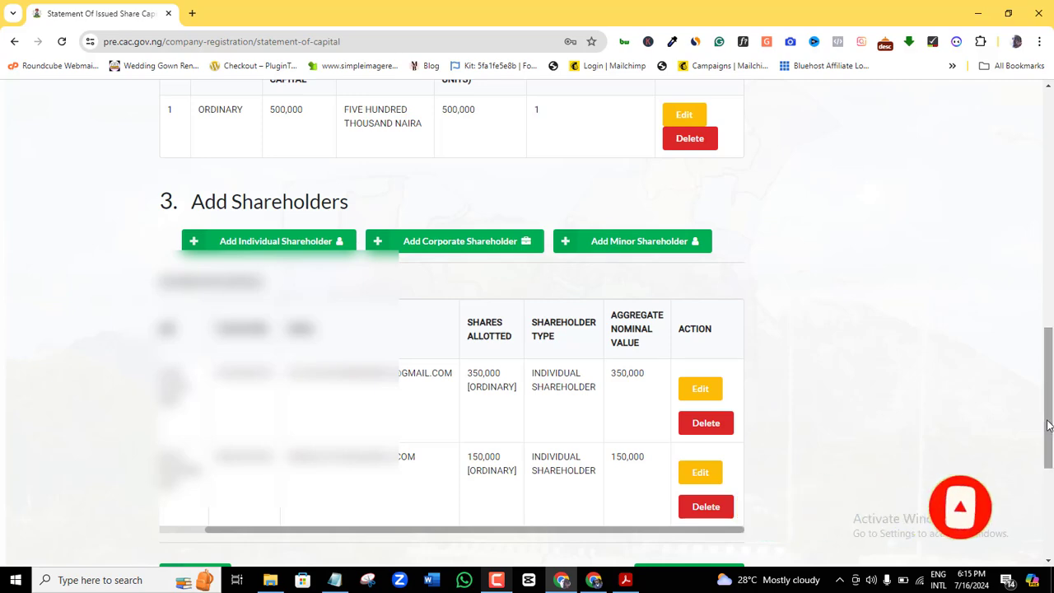